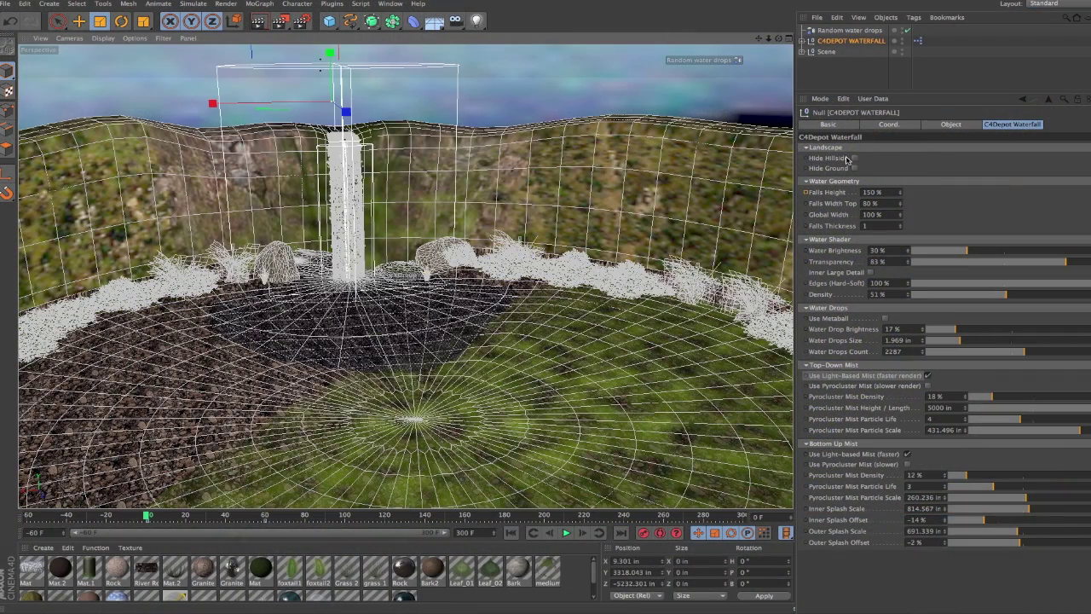
click(855, 159)
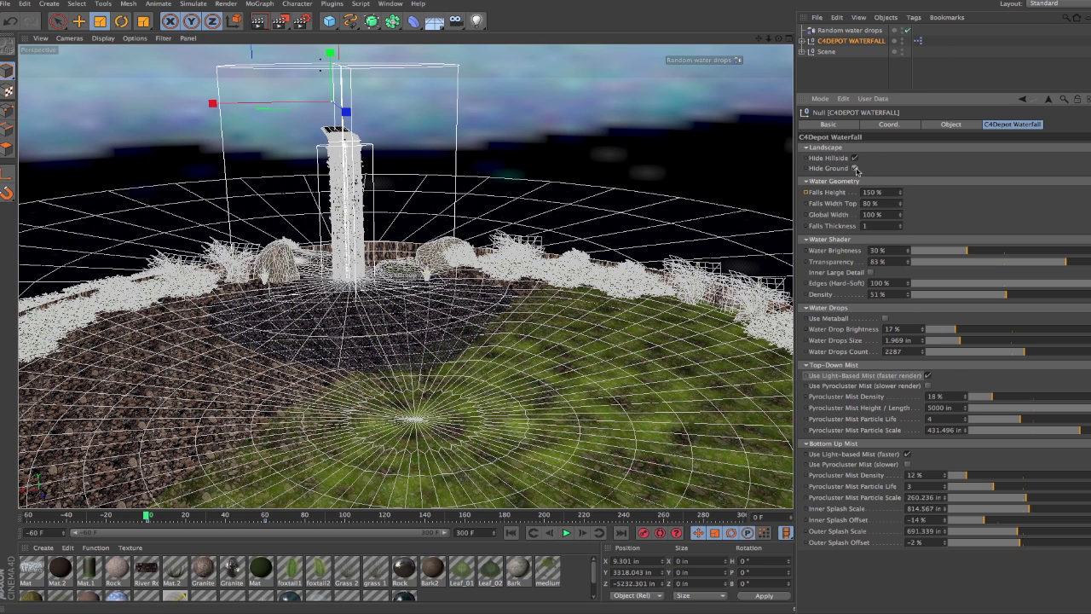
click(854, 168)
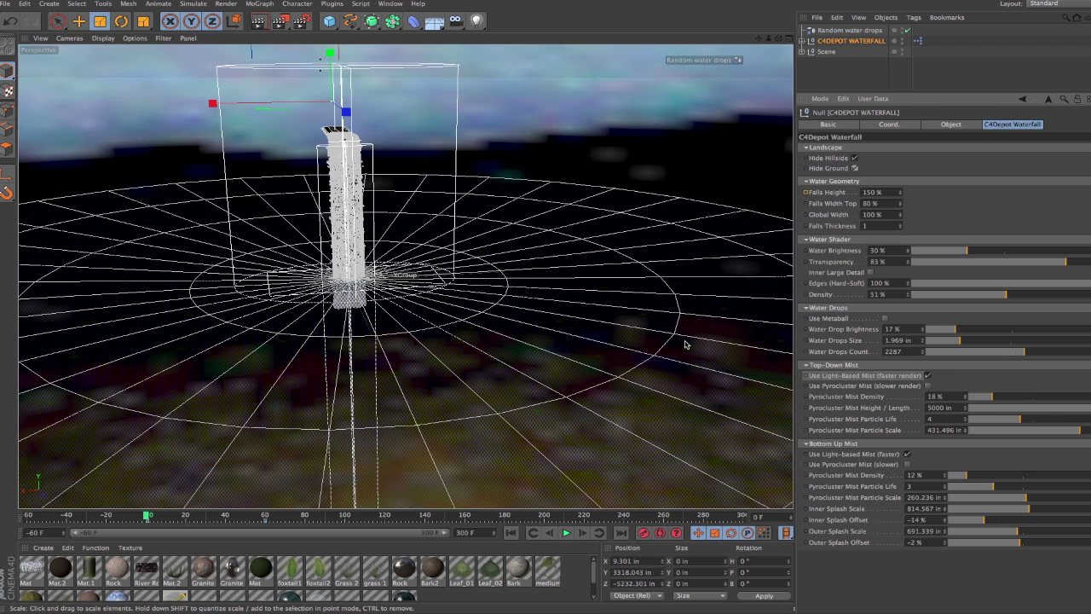
click(855, 158)
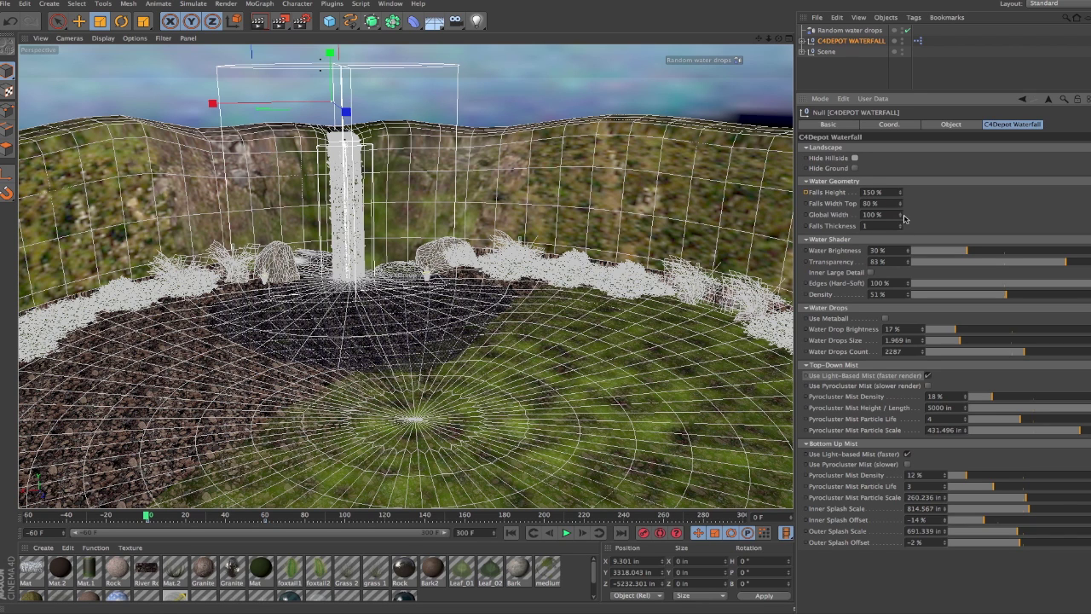
Try wider Global Width values on the waterfall, then enter 50% exactly.
drag(900, 215, 901, 171)
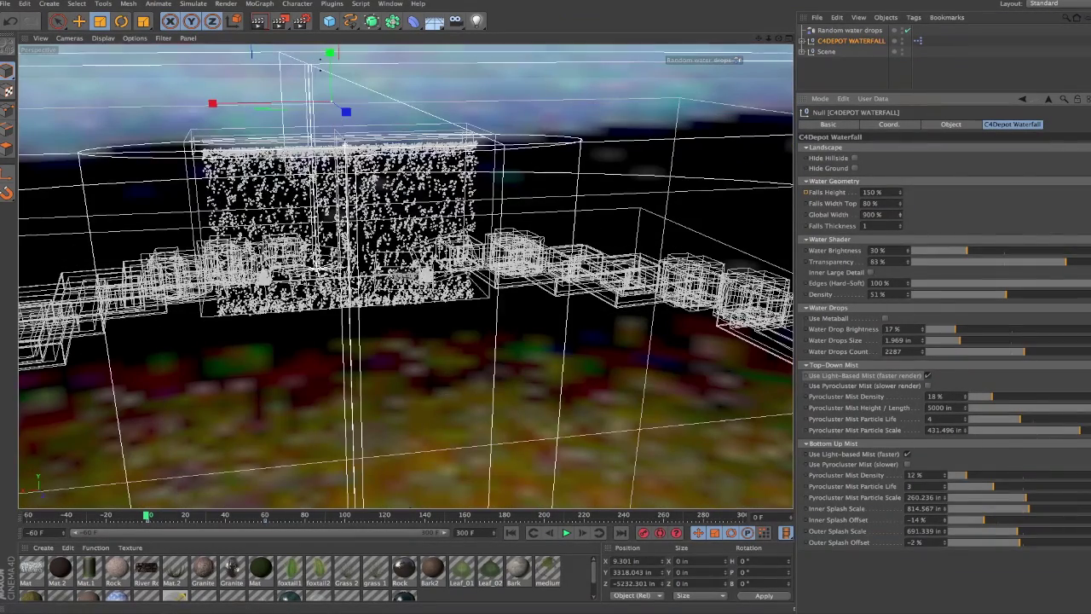
drag(901, 215, 901, 219)
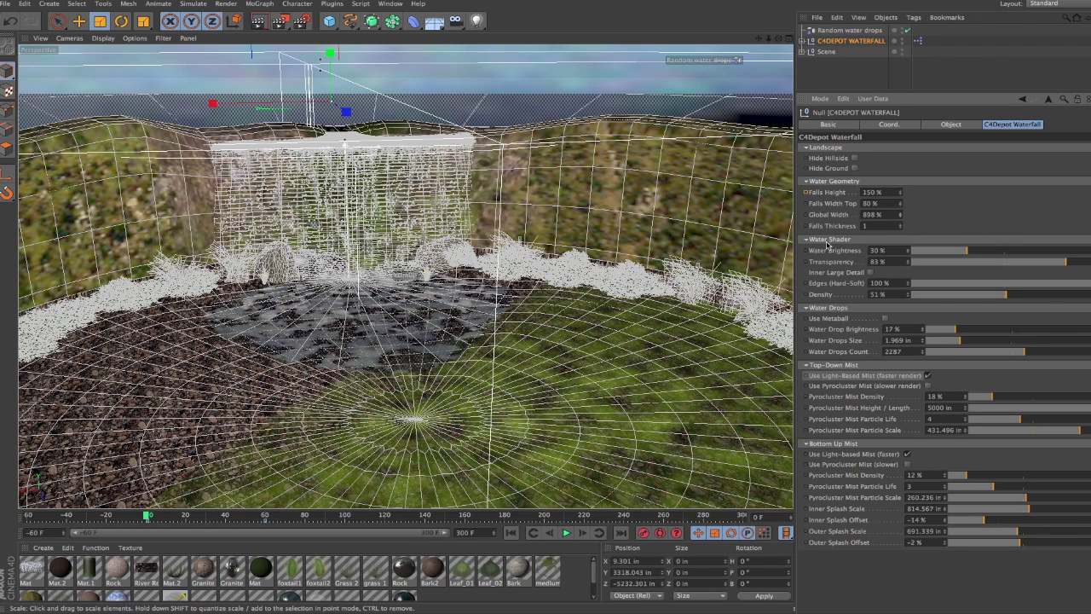
double_click(878, 214)
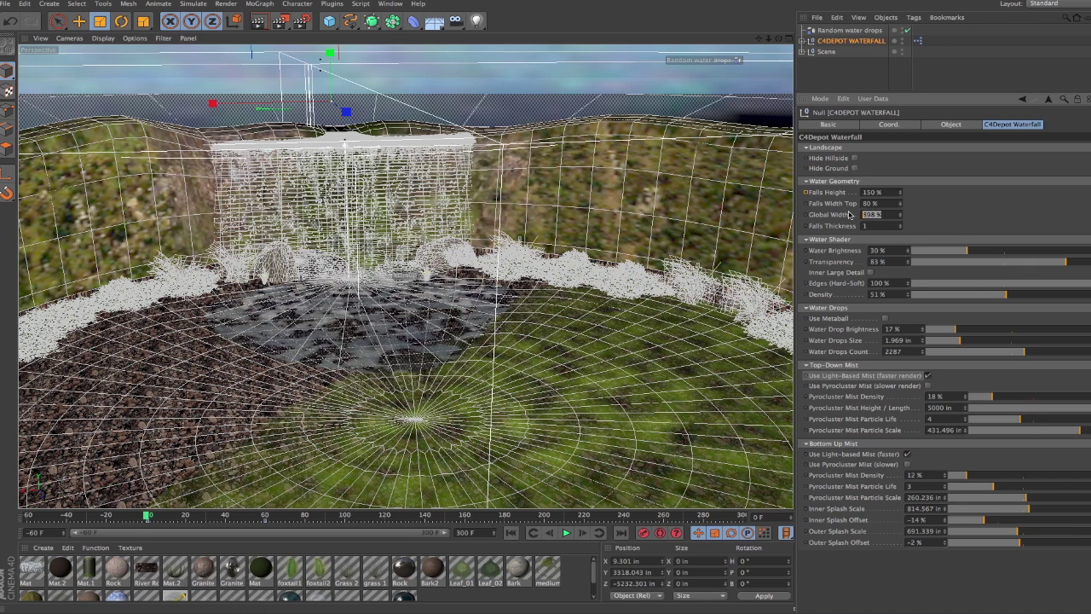
text(50)
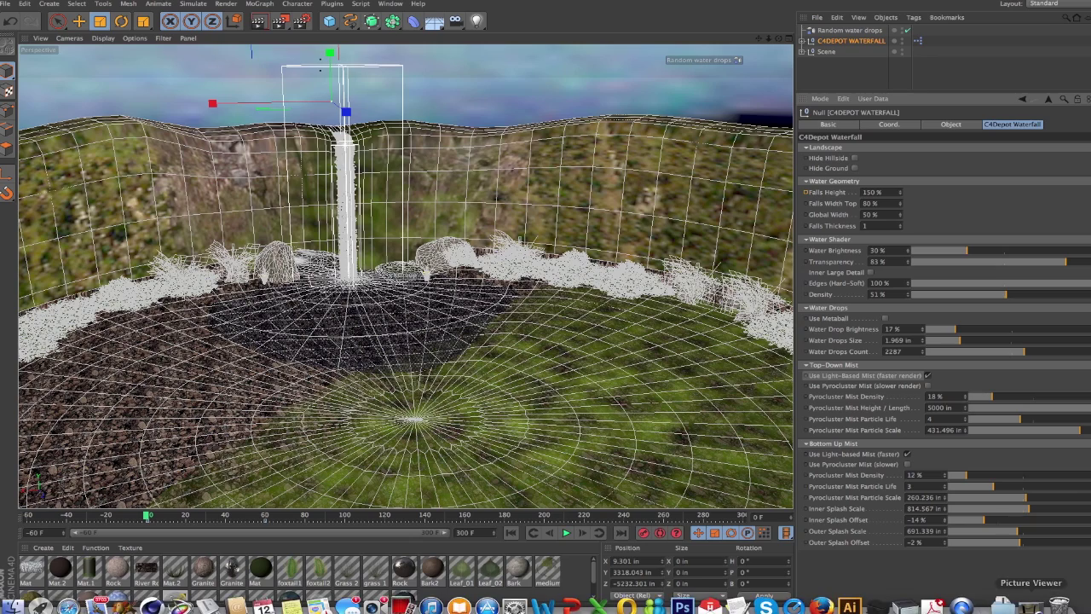
Scrub the waterfall render frames 0–60 in the Picture Viewer, then shrink the window over the scene.
click(1001, 596)
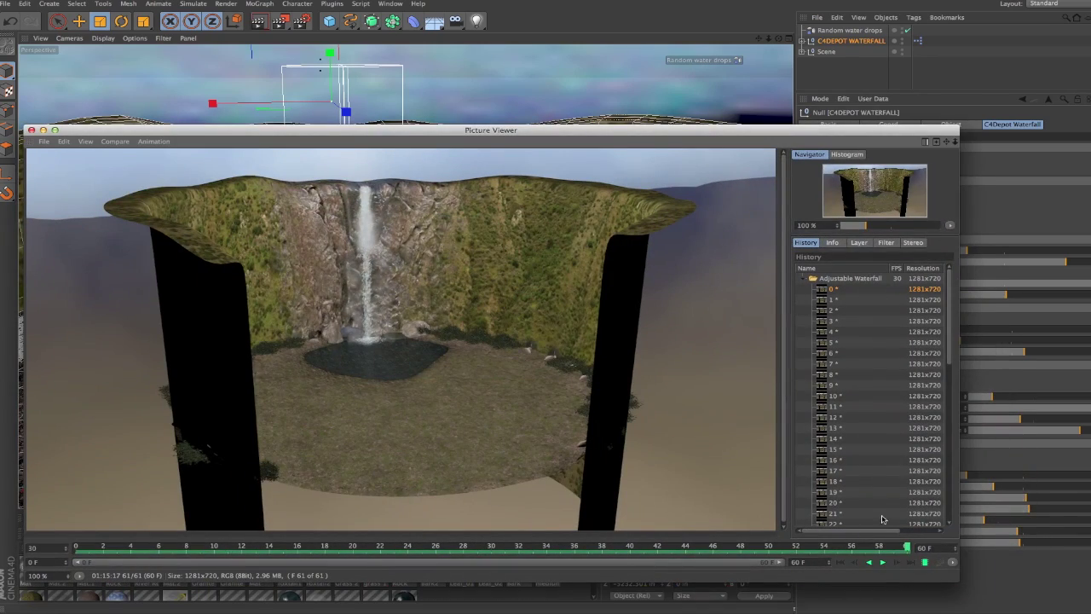
drag(908, 548, 78, 547)
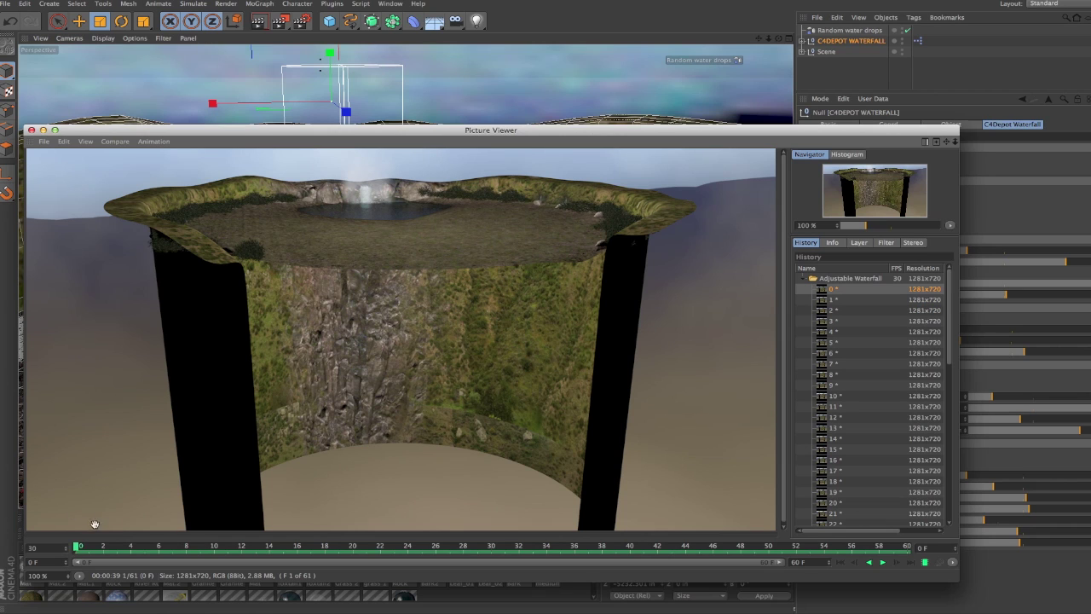
drag(78, 548, 906, 548)
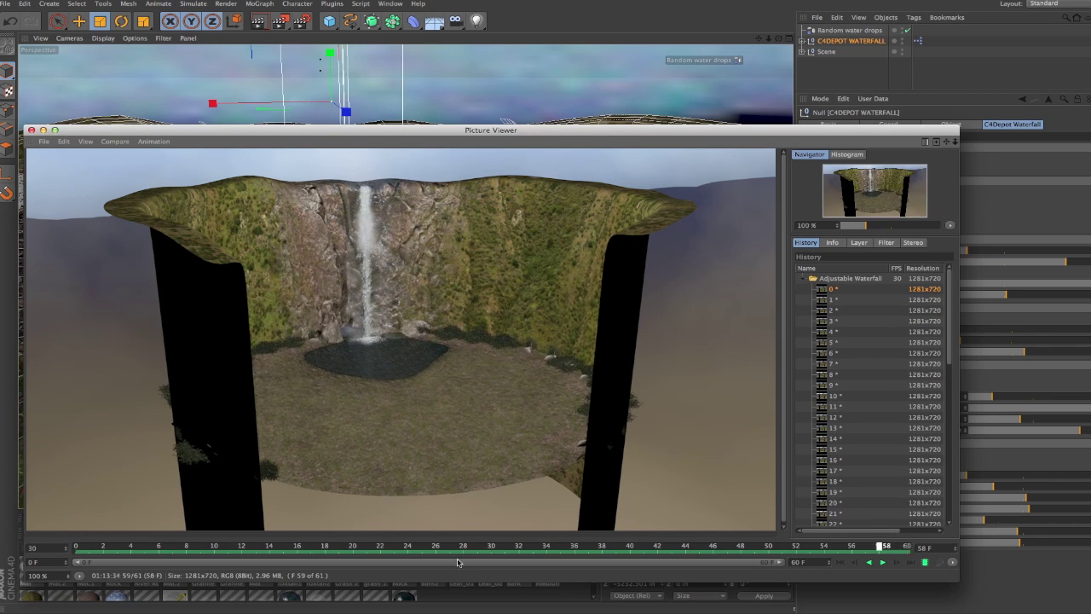
drag(907, 548, 78, 548)
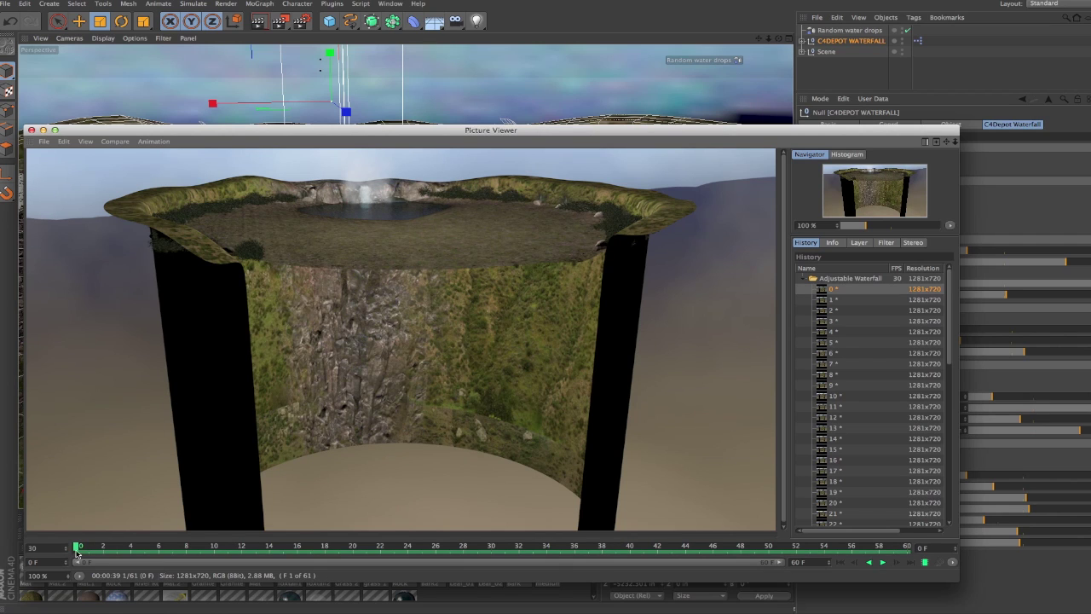
drag(77, 548, 907, 548)
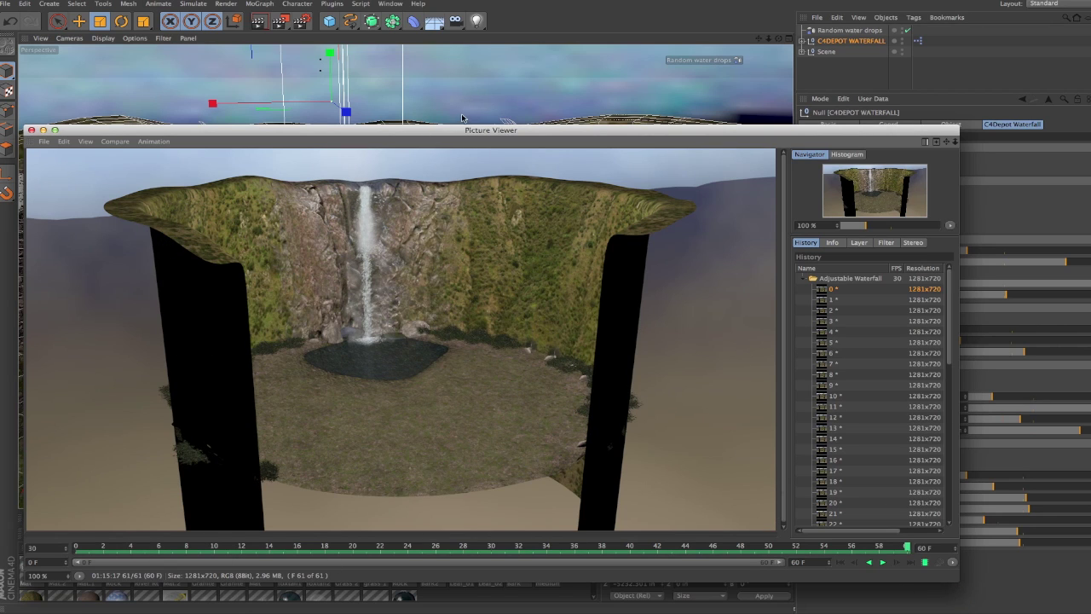
drag(450, 131, 517, 80)
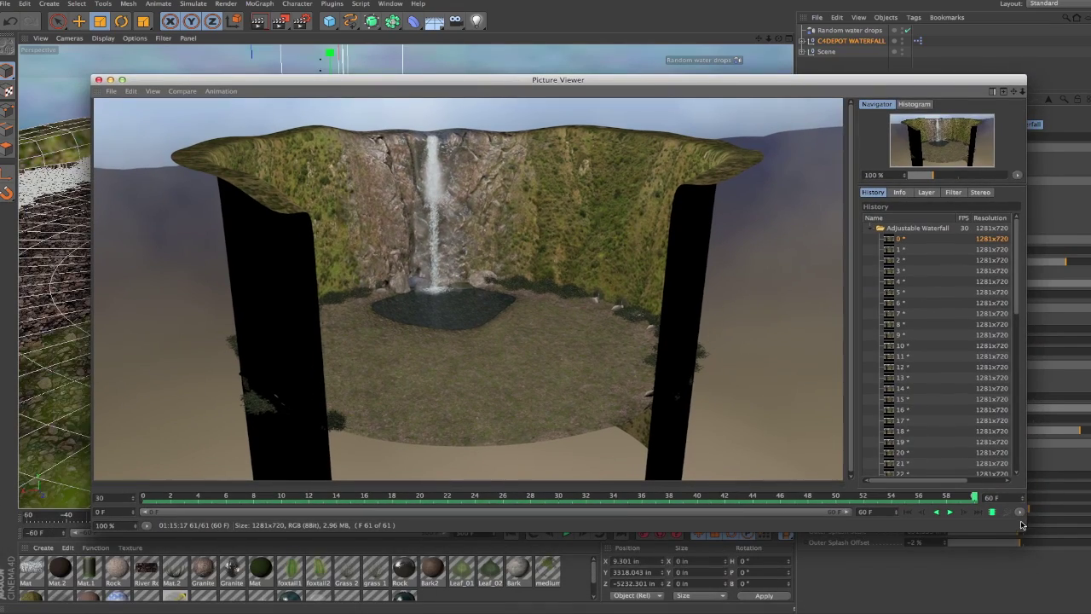
drag(1023, 534, 615, 339)
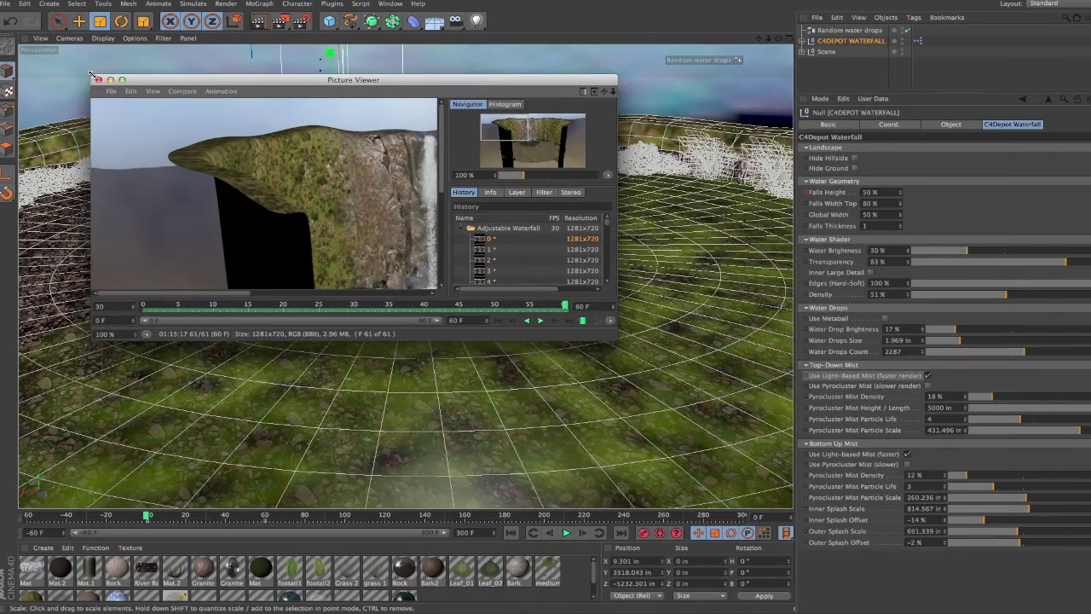
Close the render preview and bring the waterfall rig settings into view in a wider panel.
click(99, 79)
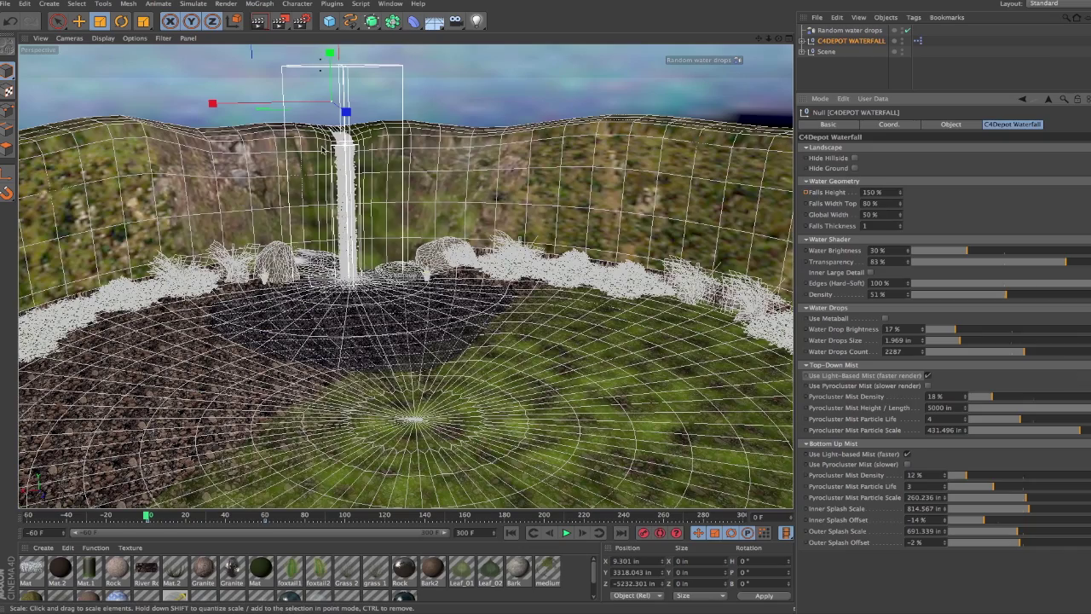
scroll(598, 243, up, 3)
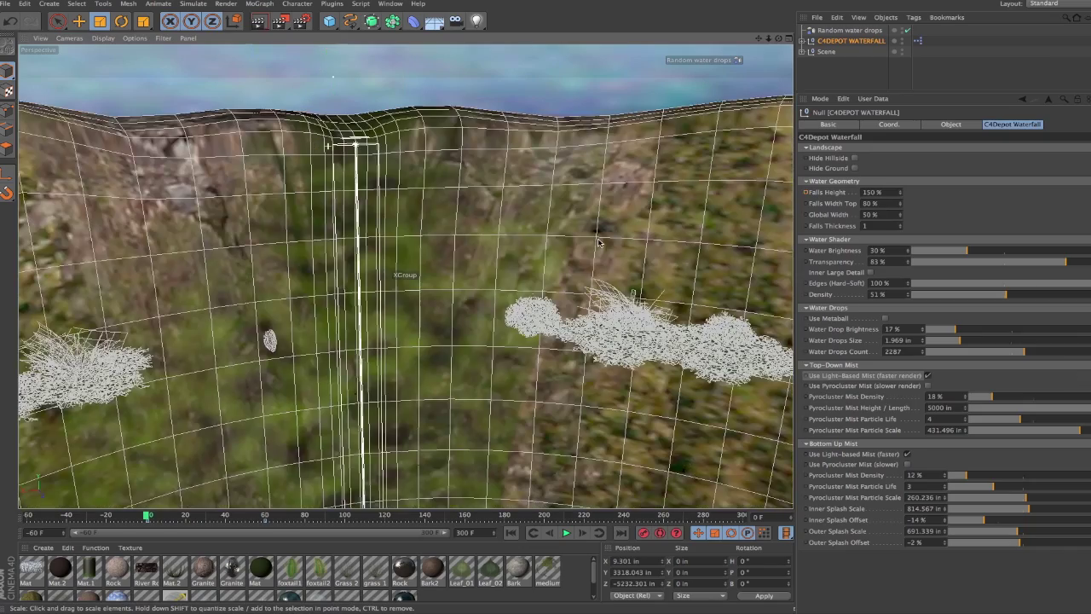
scroll(599, 243, up, 3)
scroll(598, 243, up, 3)
scroll(598, 242, up, 2)
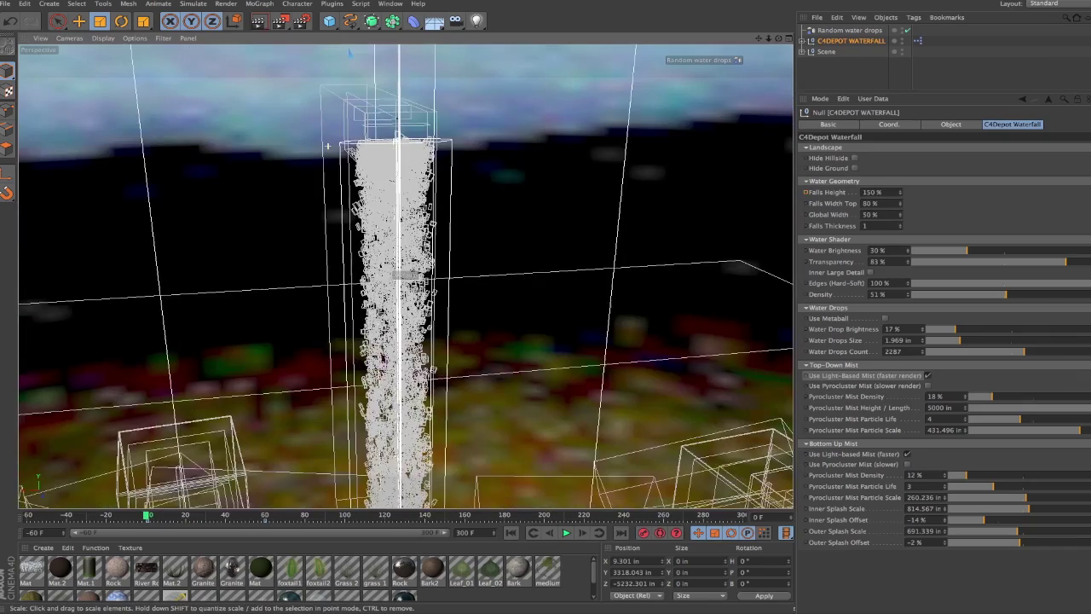
scroll(406, 275, up, 2)
scroll(406, 275, up, 2)
scroll(406, 276, up, 1)
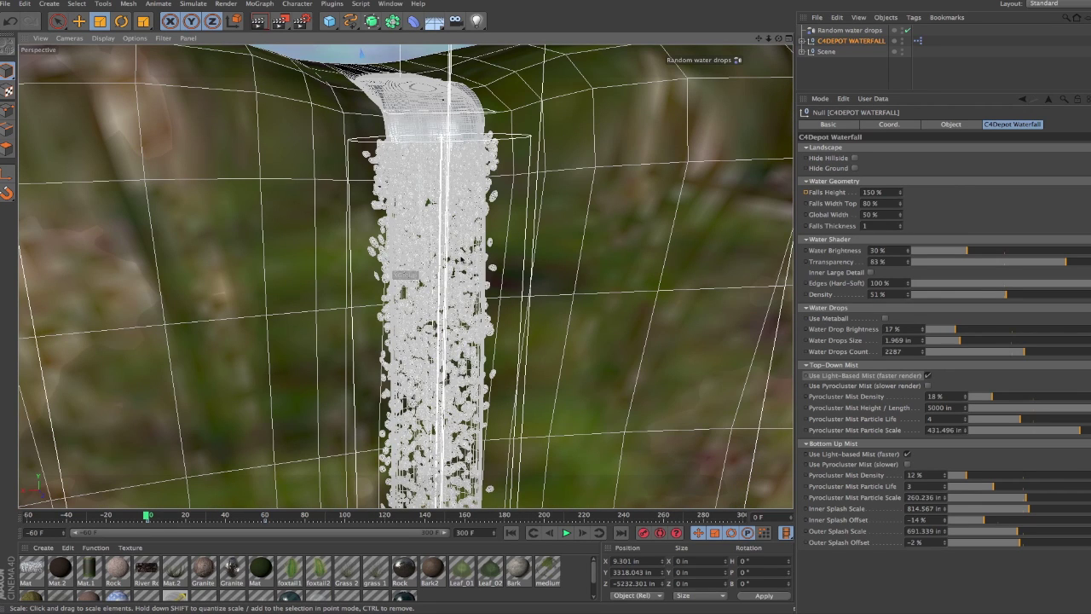
scroll(404, 275, up, 2)
scroll(404, 276, up, 2)
scroll(405, 276, up, 2)
scroll(404, 276, up, 1)
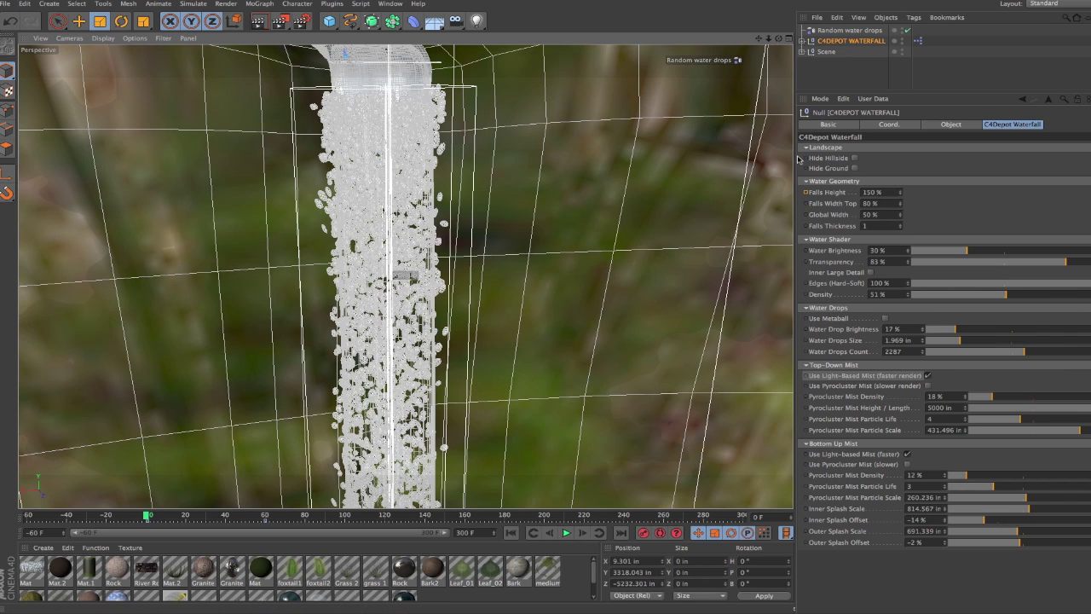
drag(794, 156, 698, 170)
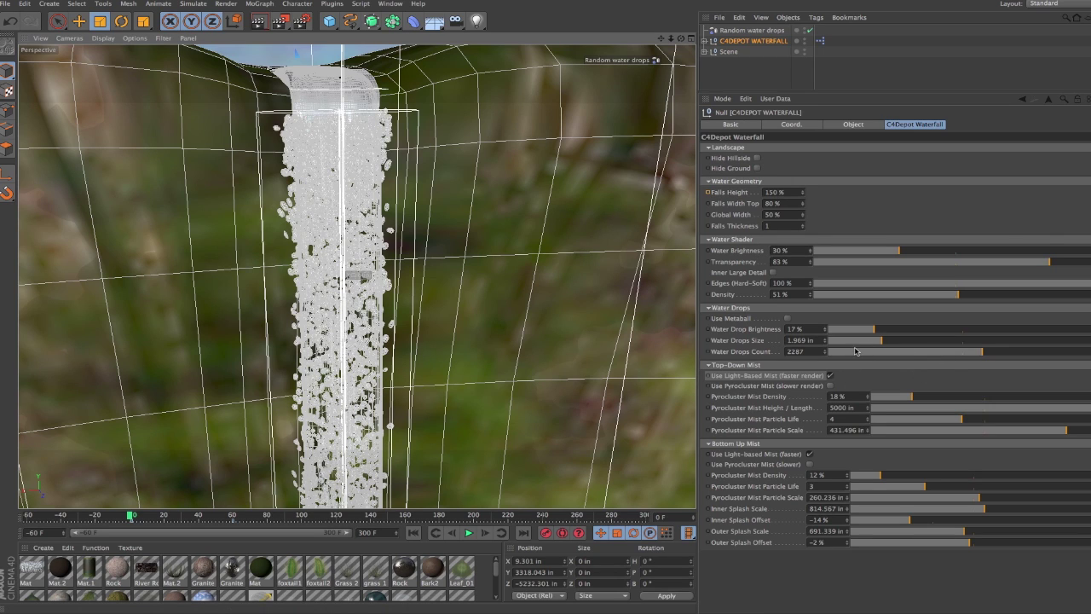
Test Water Drops values: count 387, size 0.787 in, then count 2752.
click(856, 351)
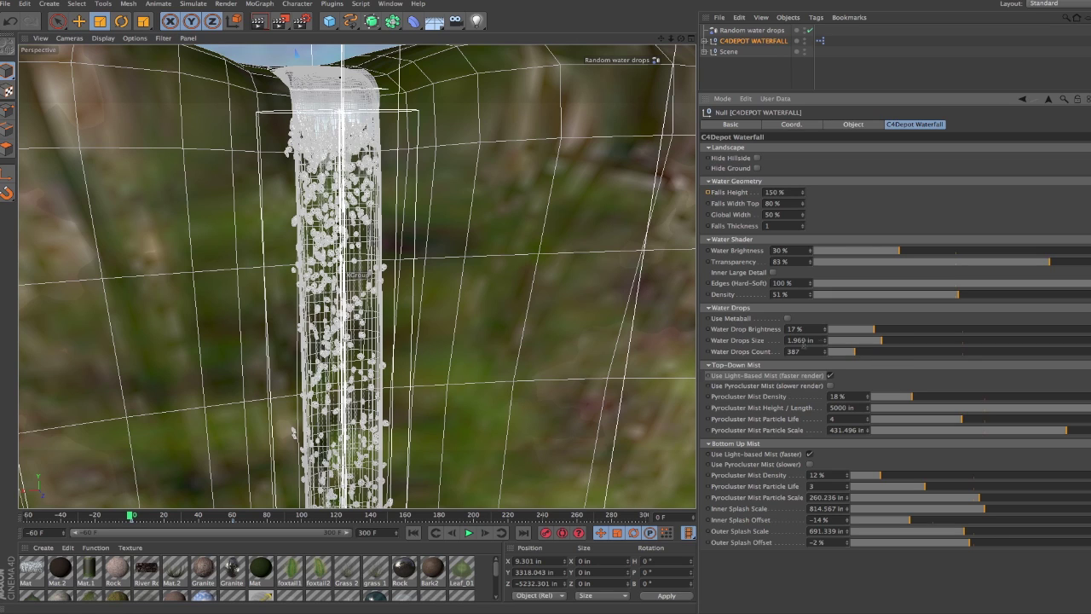
click(837, 340)
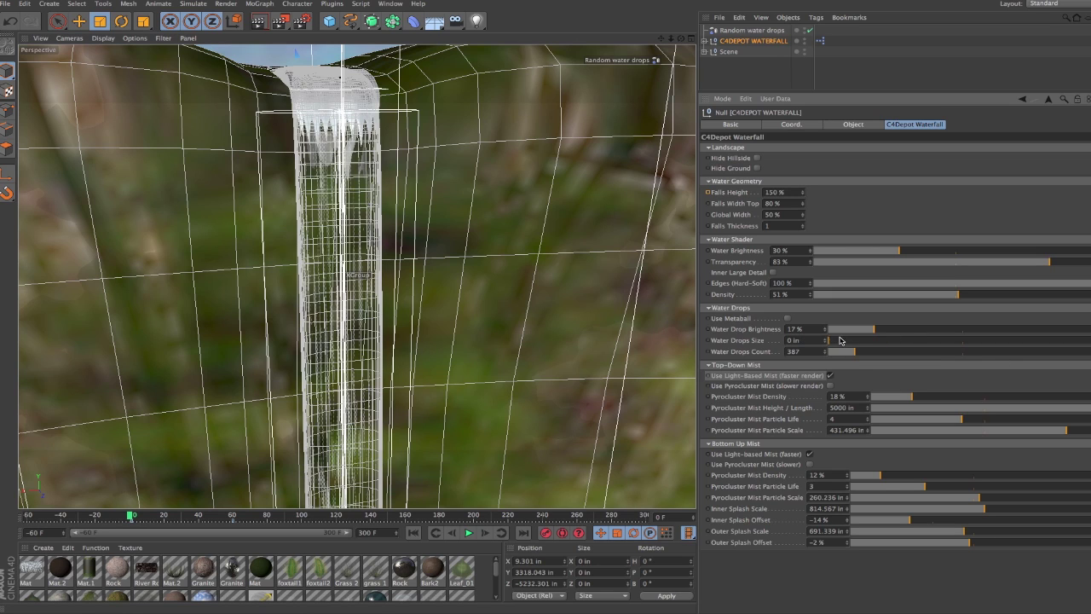
click(851, 341)
click(1014, 351)
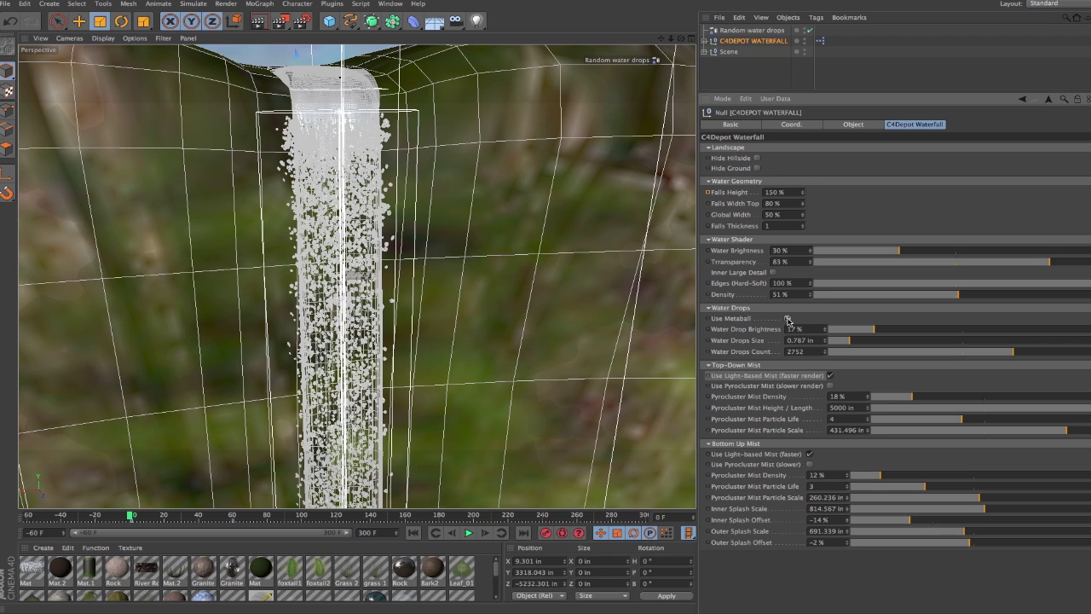
Enable Use Metaball and try drop count 170, size 0.394 in, count 300.
click(787, 318)
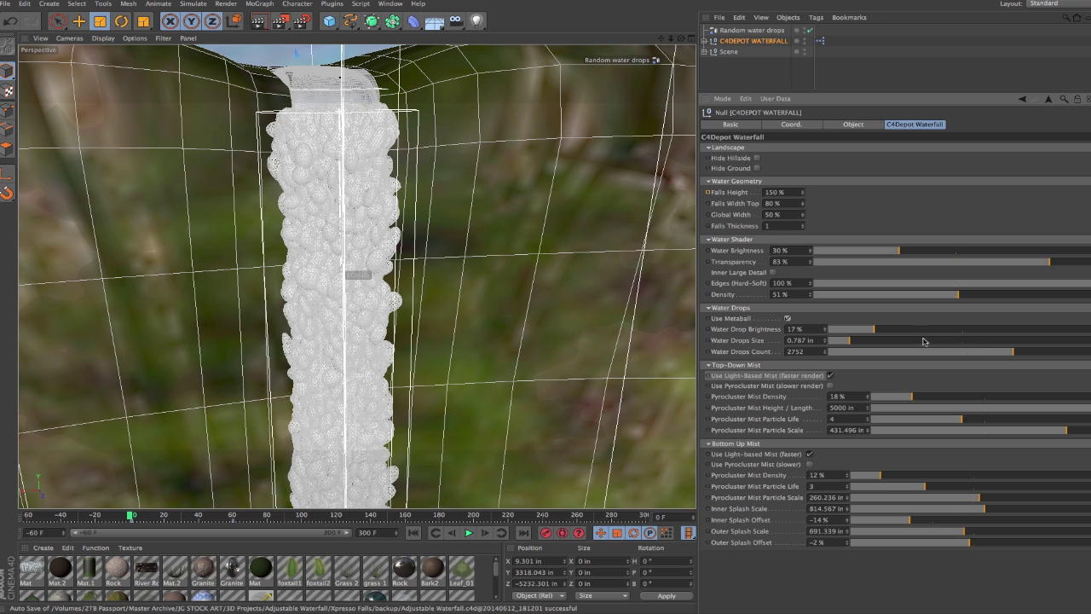
drag(863, 352, 840, 357)
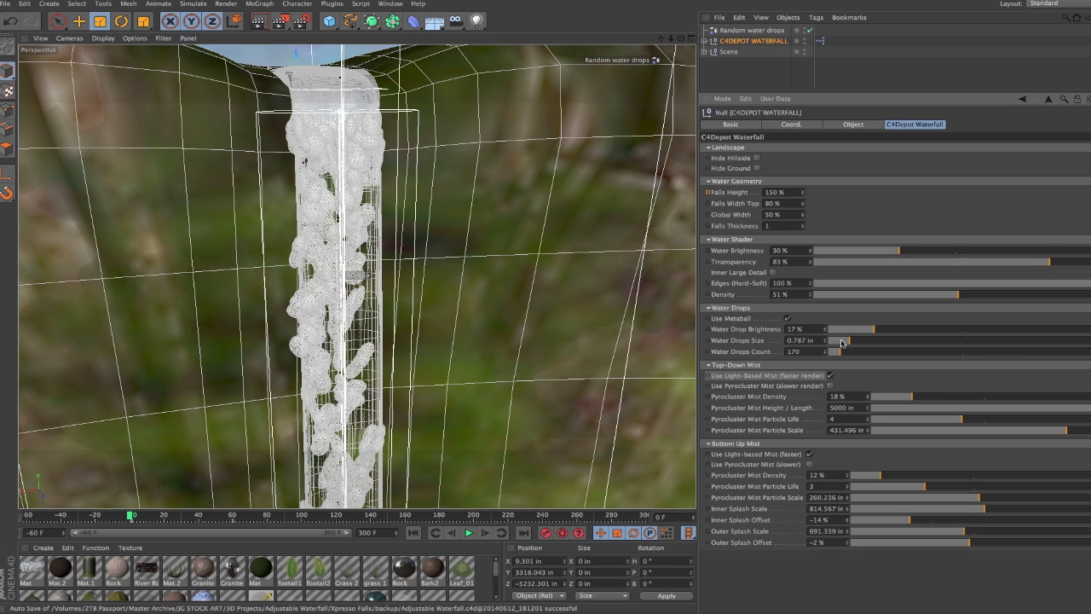
drag(838, 342, 755, 336)
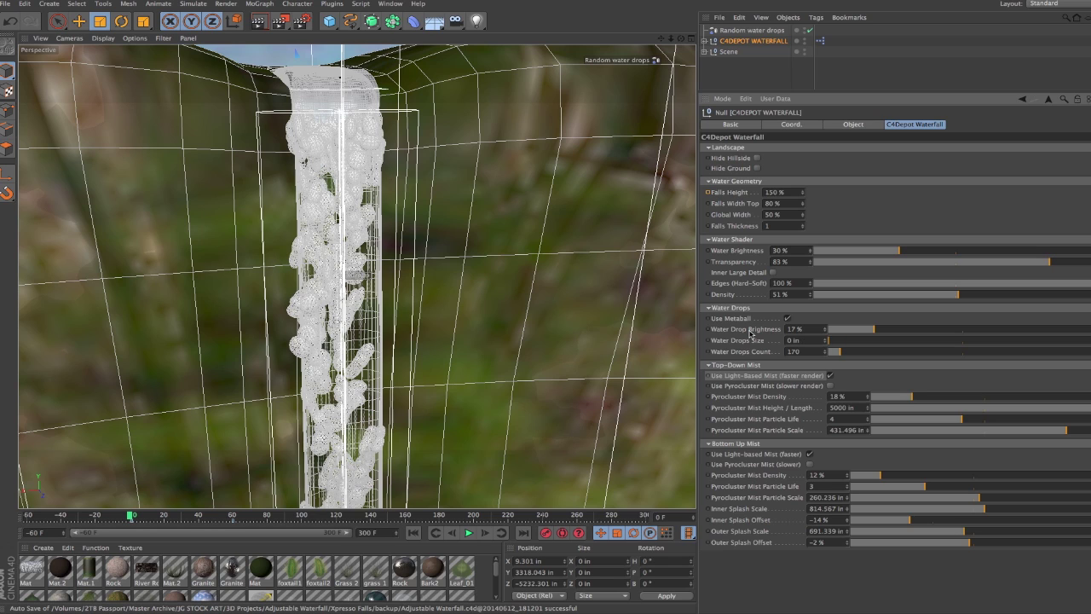
click(835, 345)
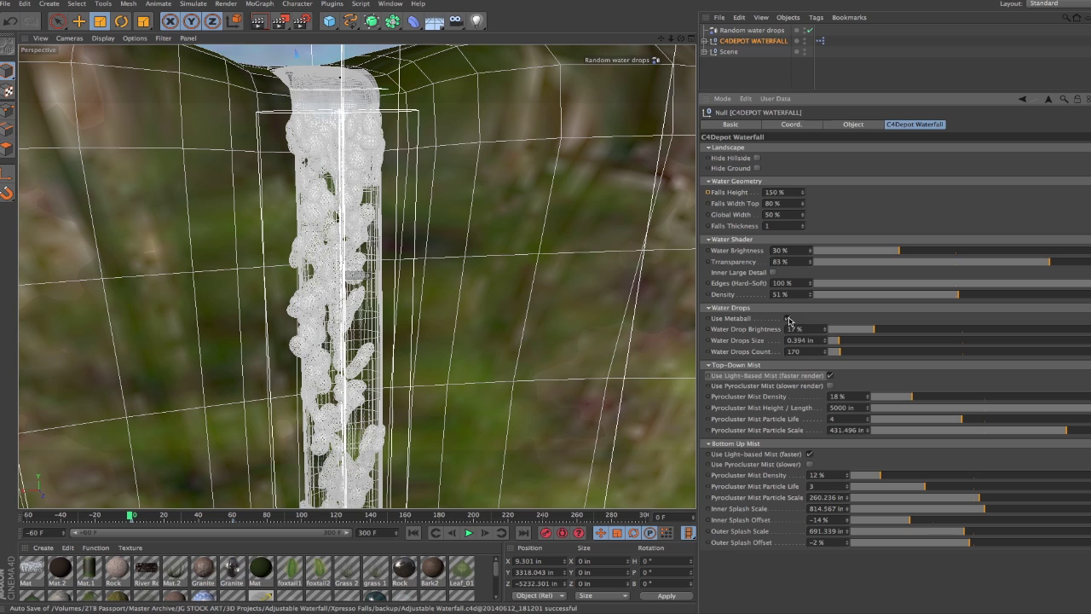
click(849, 351)
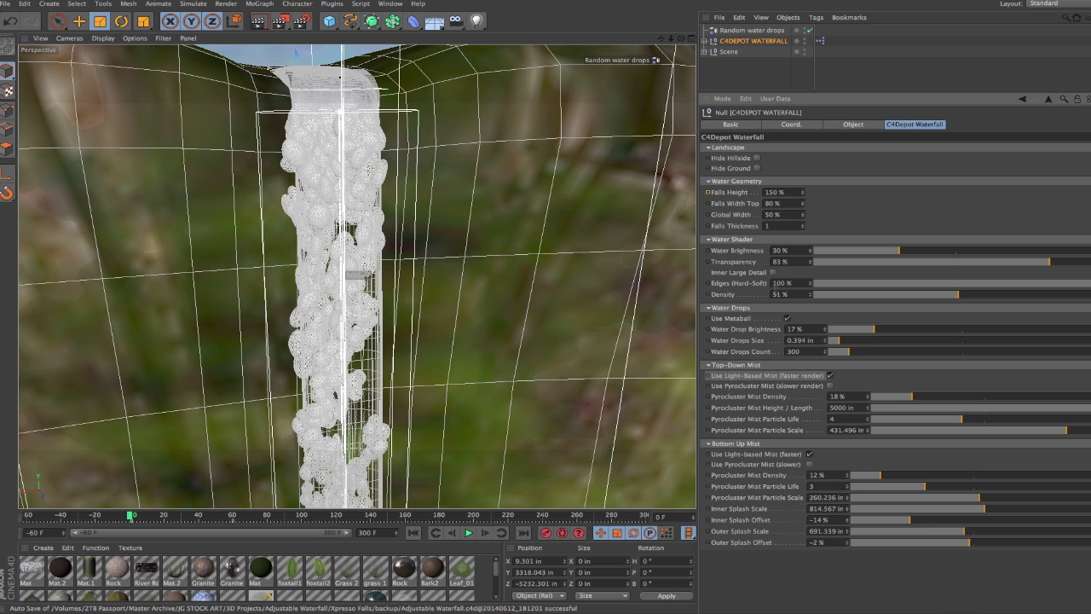
Turn Metaball off and settle on 0.787 in drop size with count 1126.
click(786, 318)
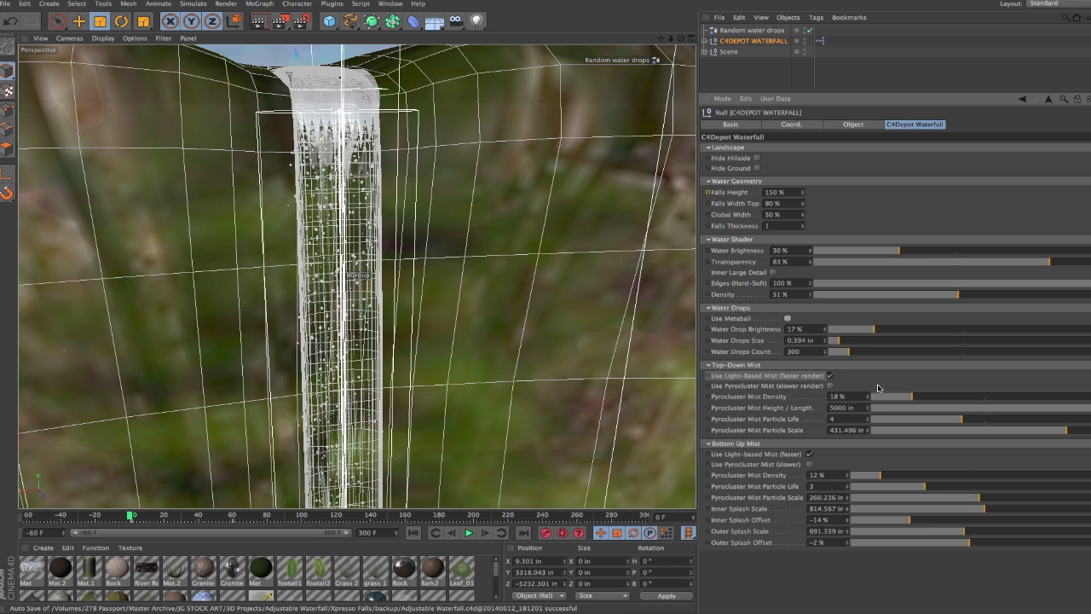
click(850, 340)
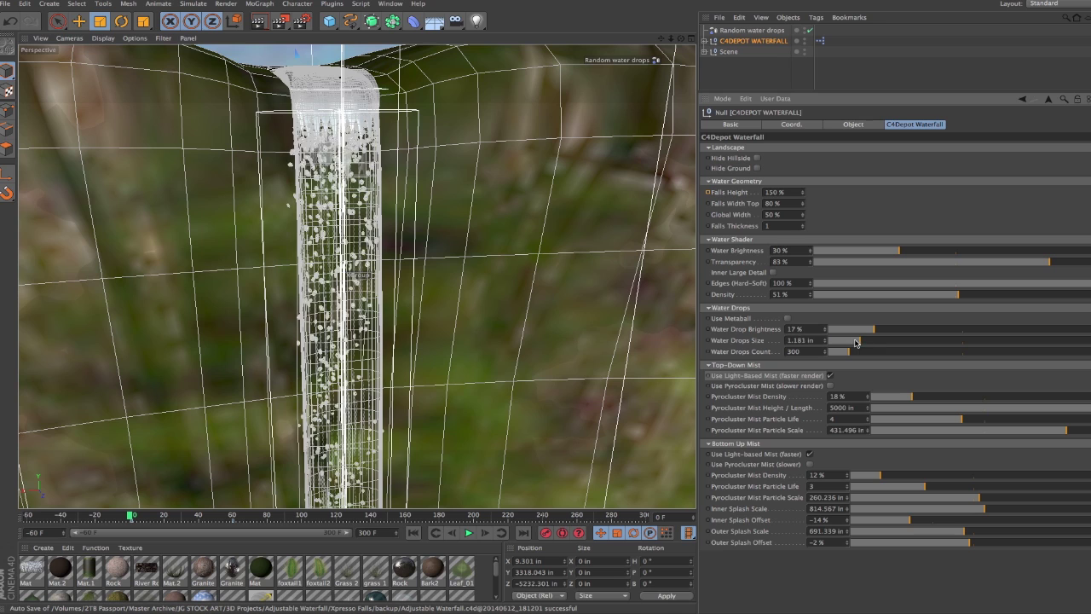
click(905, 352)
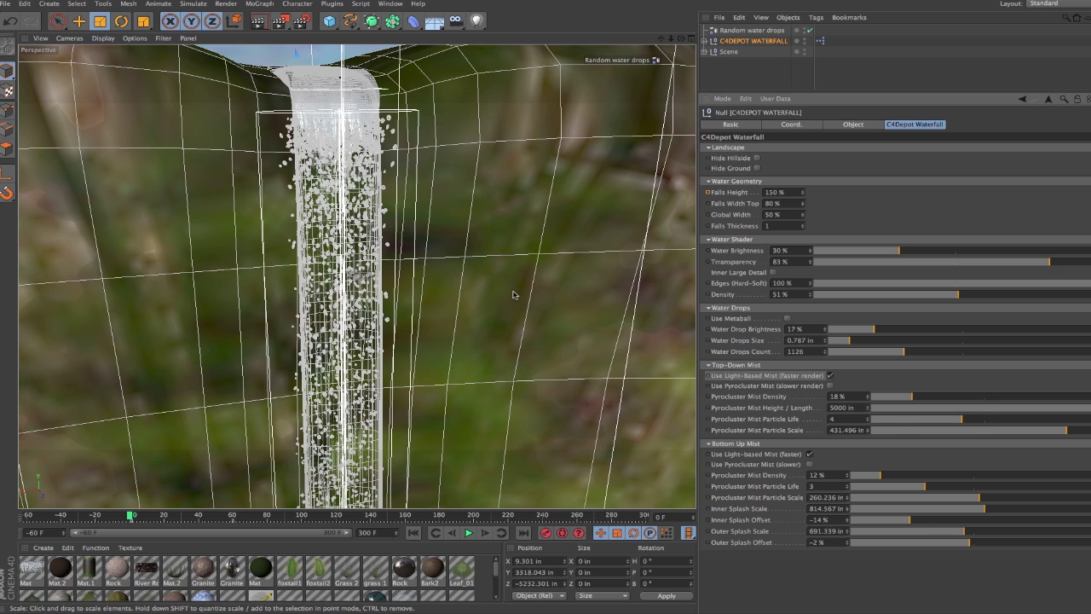
Frame the waterfall base and toggle Use Pyrocluster Mist on, then back off.
alt+right_drag(406, 318, 508, 291)
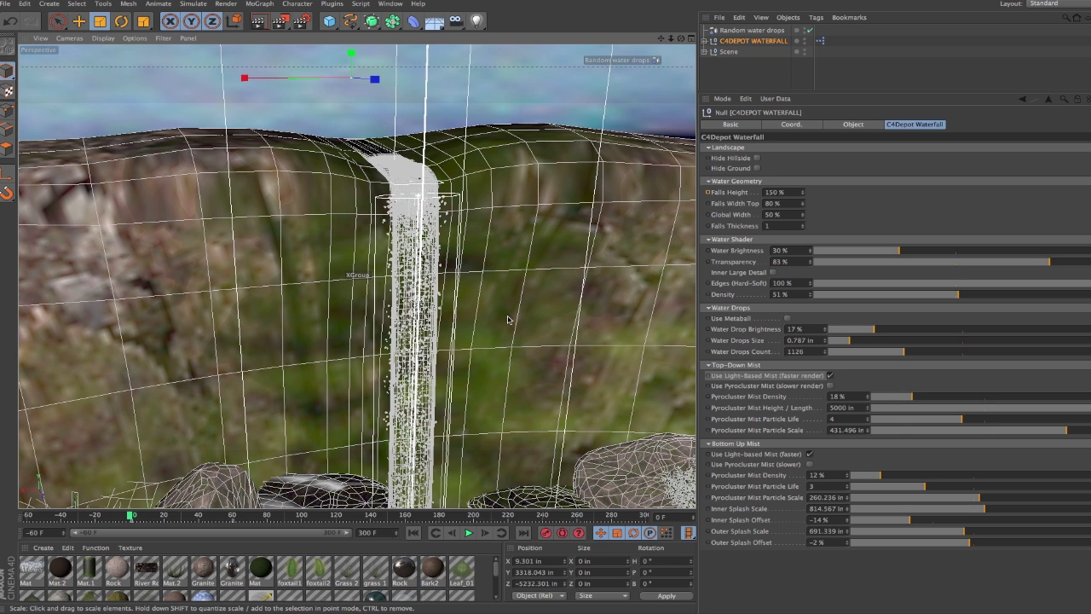
alt+right_drag(547, 347, 471, 289)
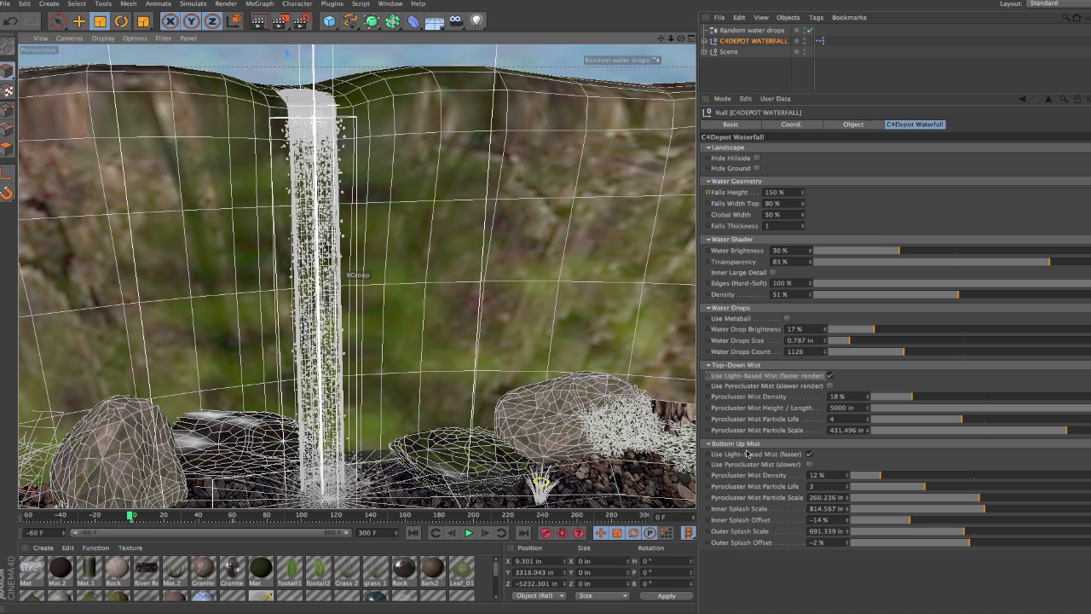
click(810, 464)
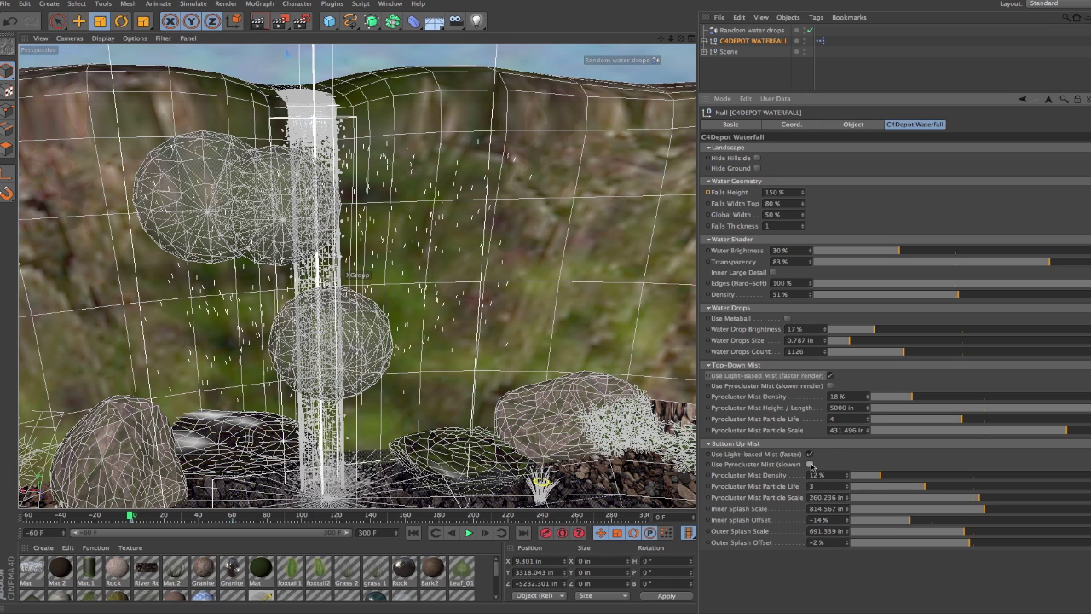
click(811, 464)
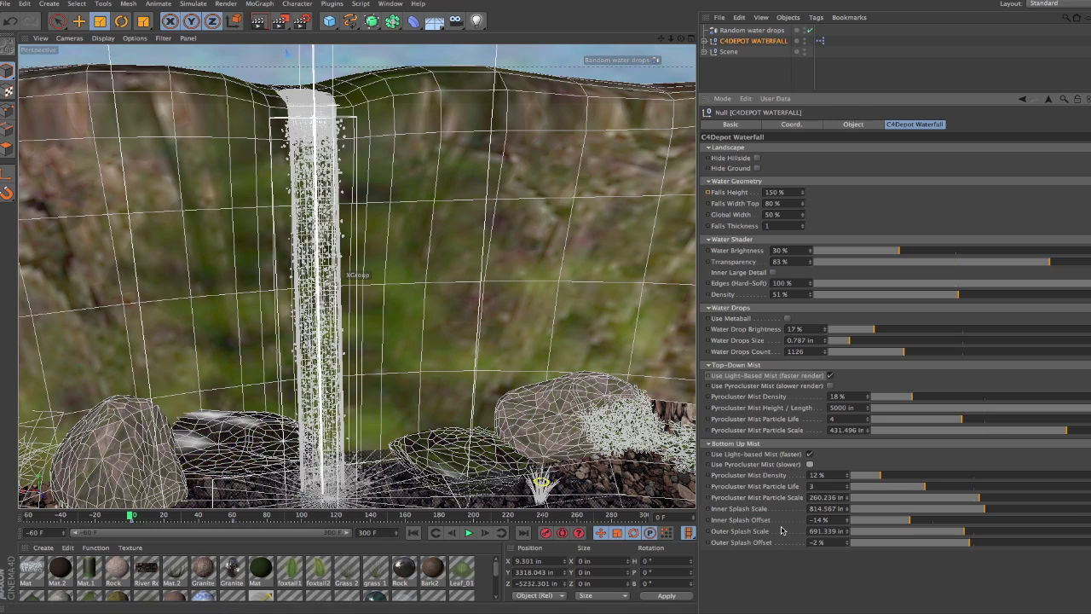
scroll(382, 302, up, 2)
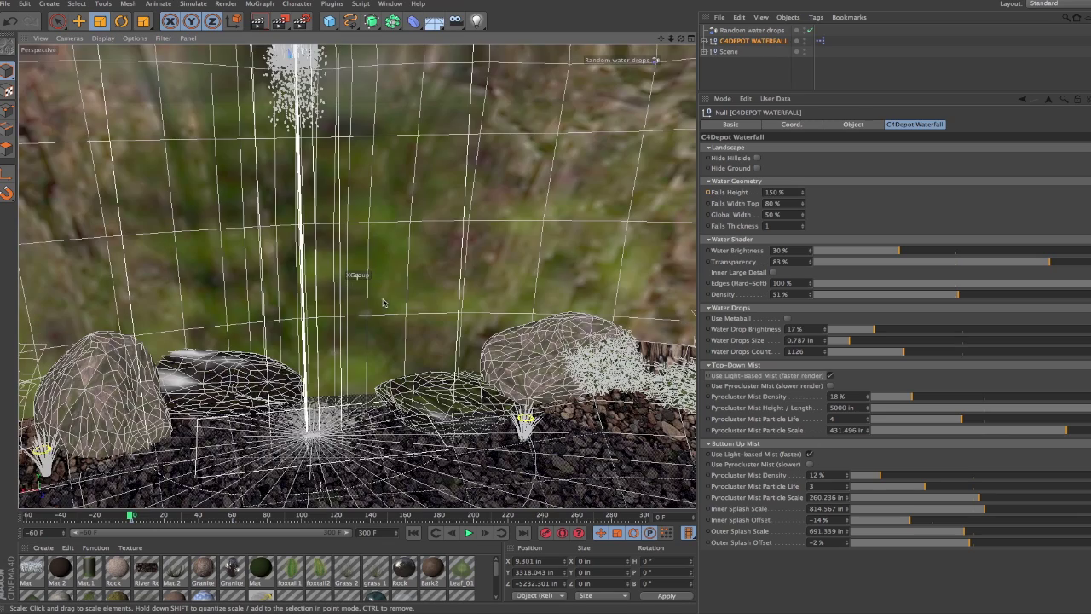
alt+drag(382, 302, 429, 277)
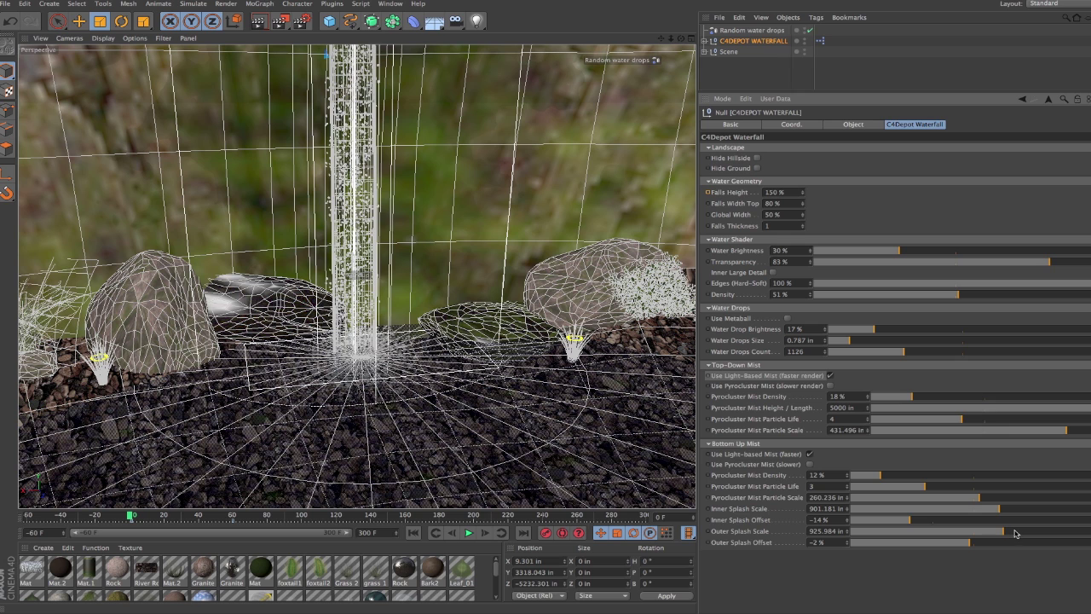
Raise Outer Splash Scale to 1103.543 in and Inner Splash Scale to 1167.717 in.
drag(1015, 533, 1026, 530)
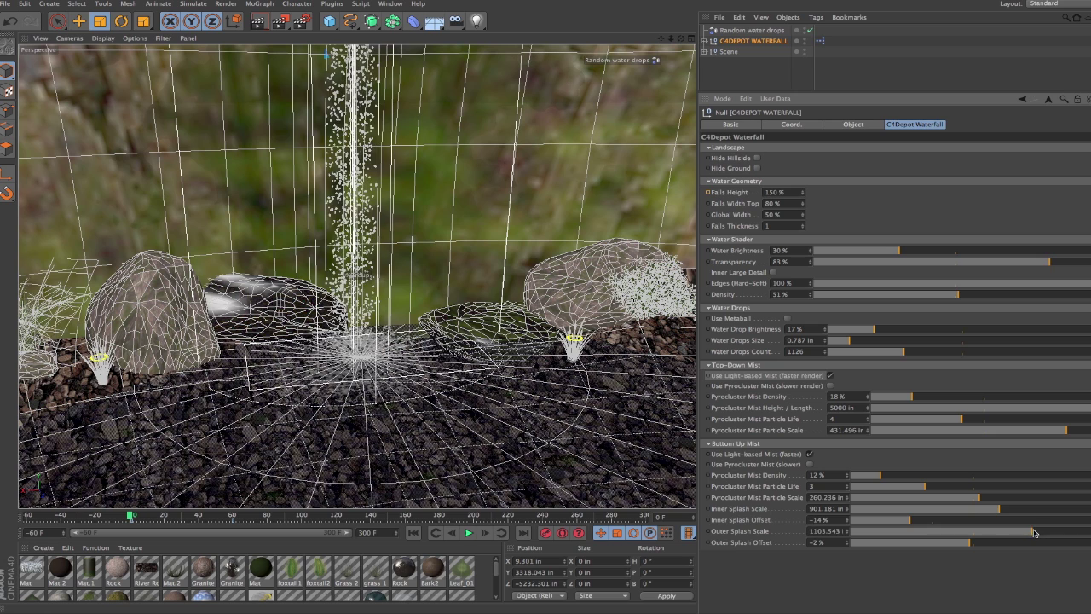
click(1041, 512)
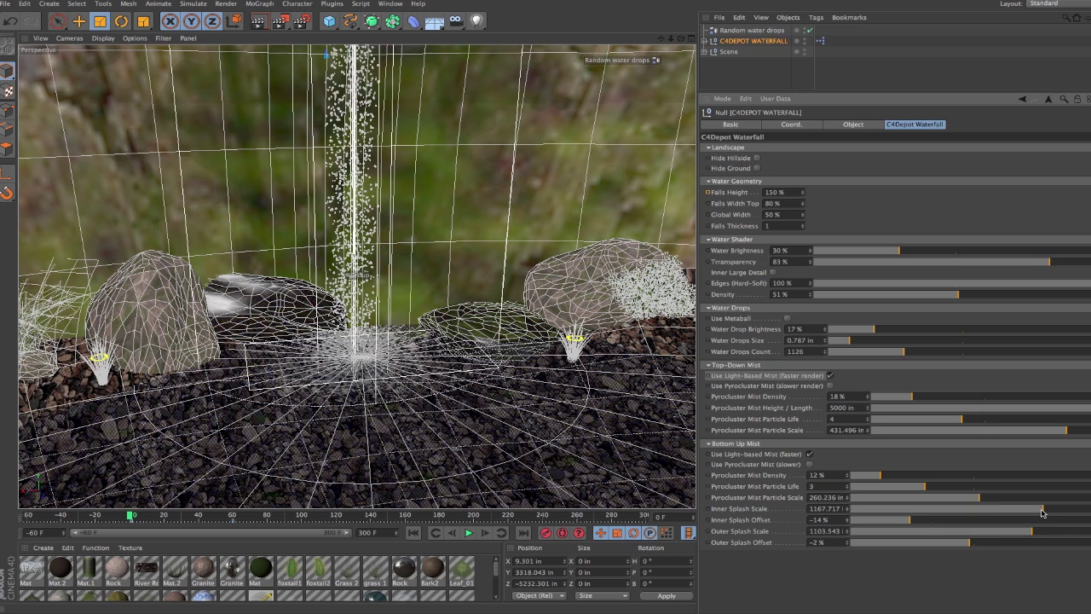